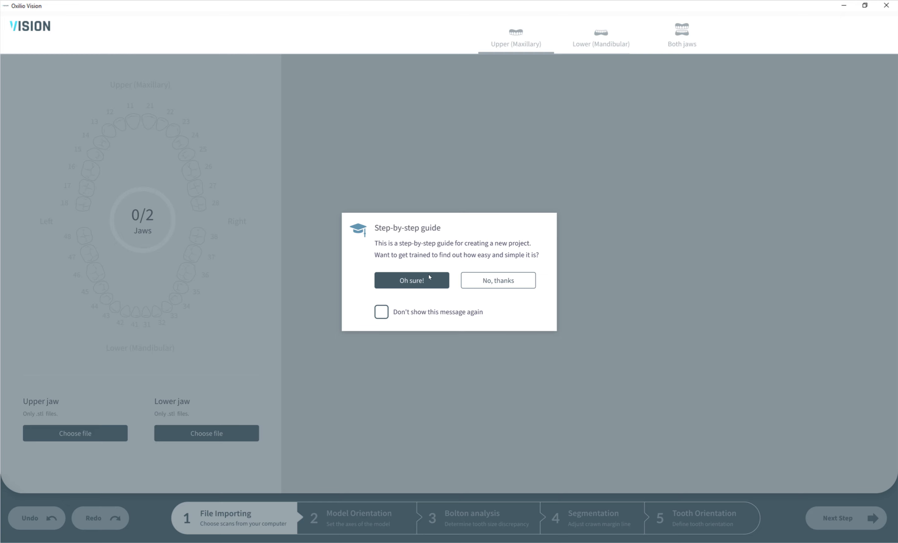
- With the step-by-step guide on, import upper_Split1.stl as the upper jaw scan and lower_Split1.stl as the lower jaw scan
click(411, 282)
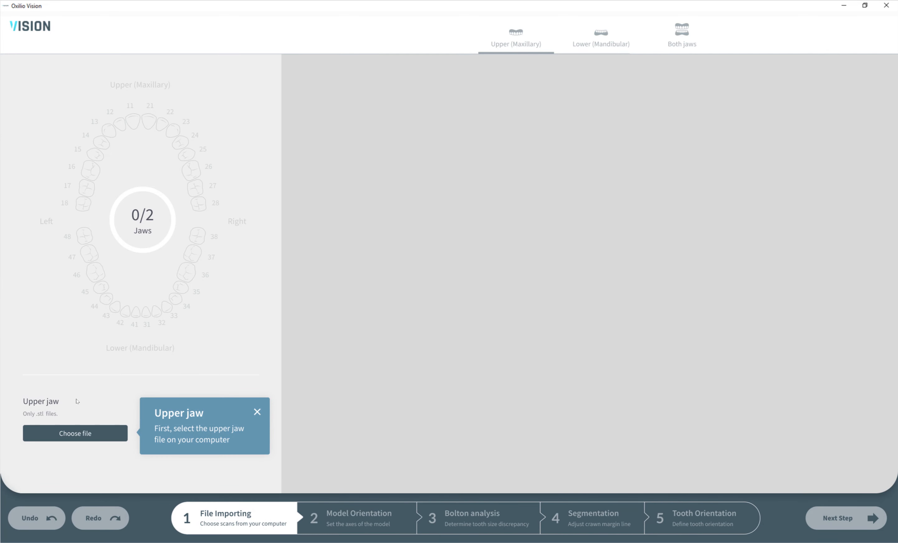
click(78, 431)
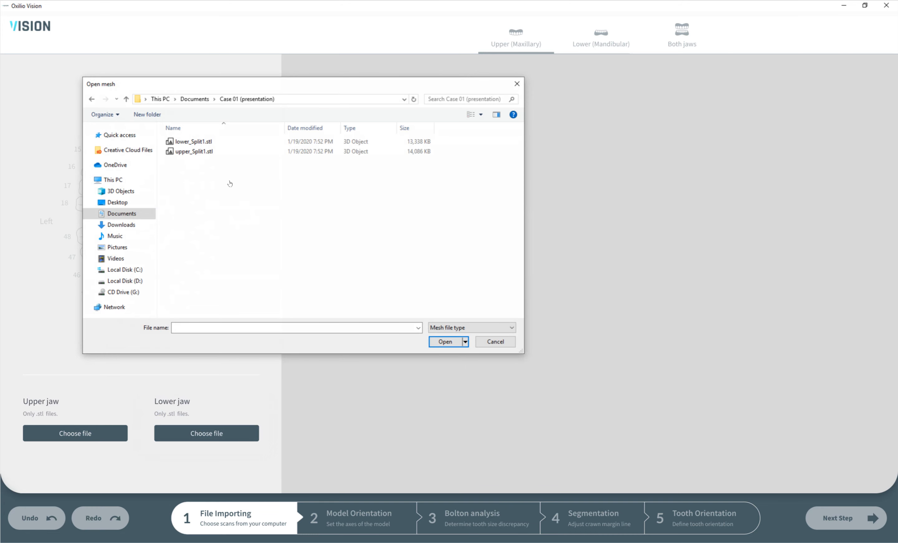
double_click(193, 152)
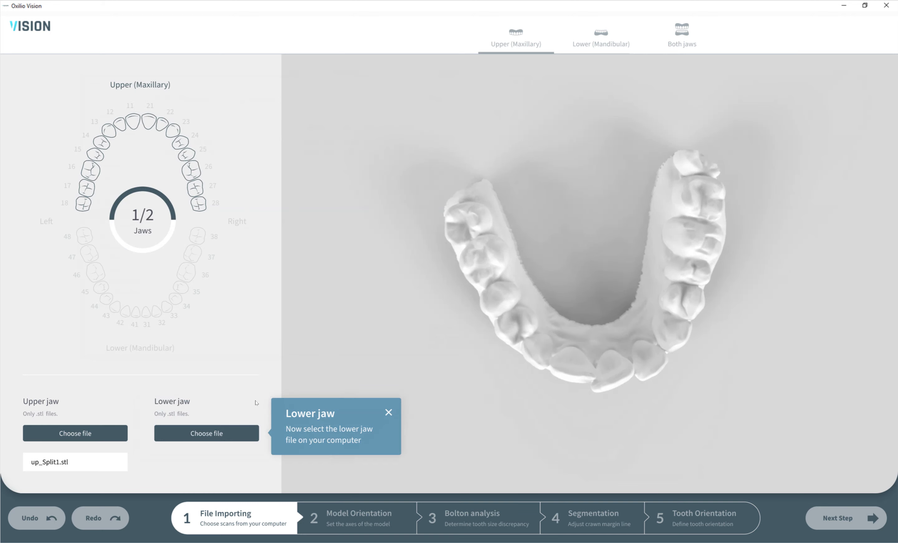
click(202, 433)
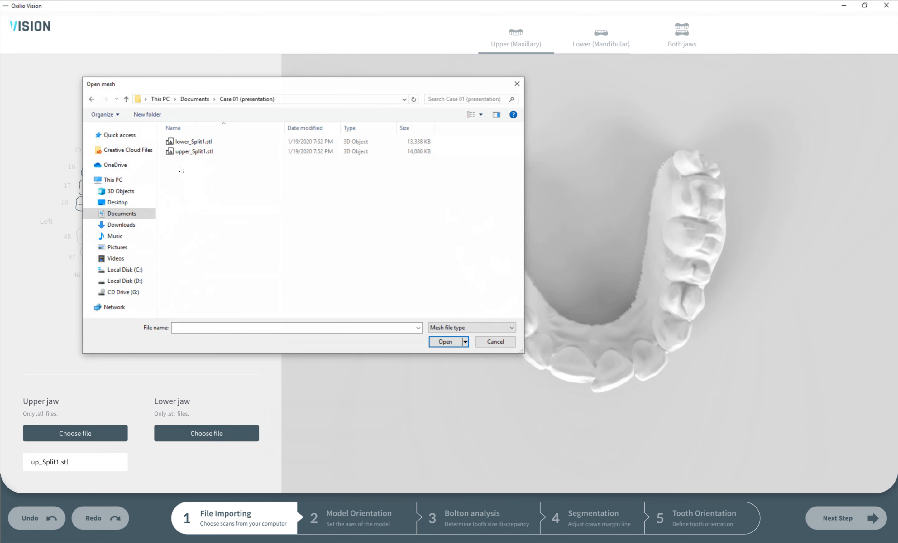
double_click(195, 141)
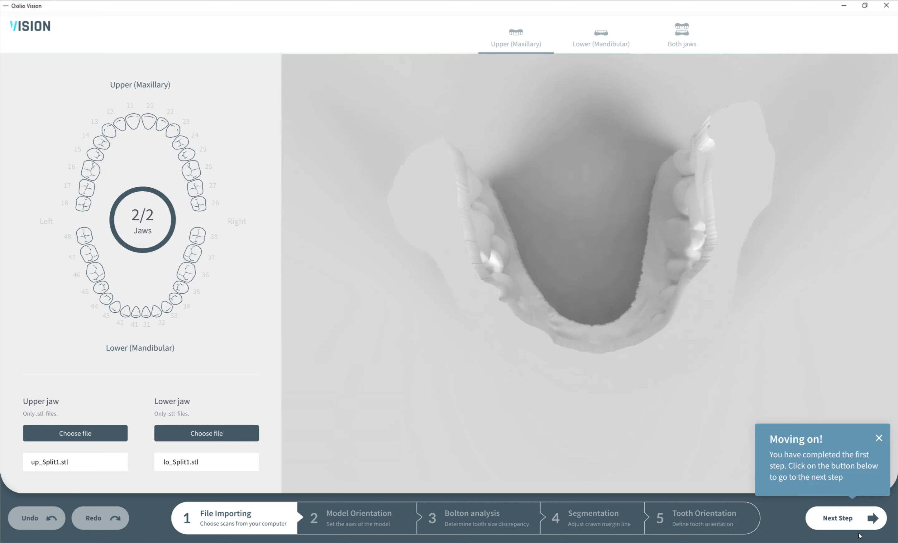
- Set the model orientation with three points on the upper jaw, apply it, and go through the point-of-view tips
click(838, 518)
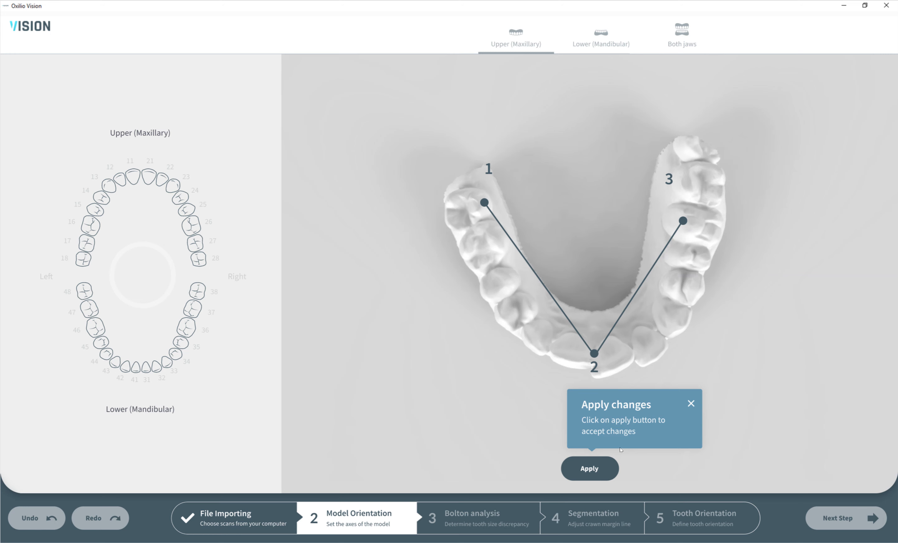
click(590, 471)
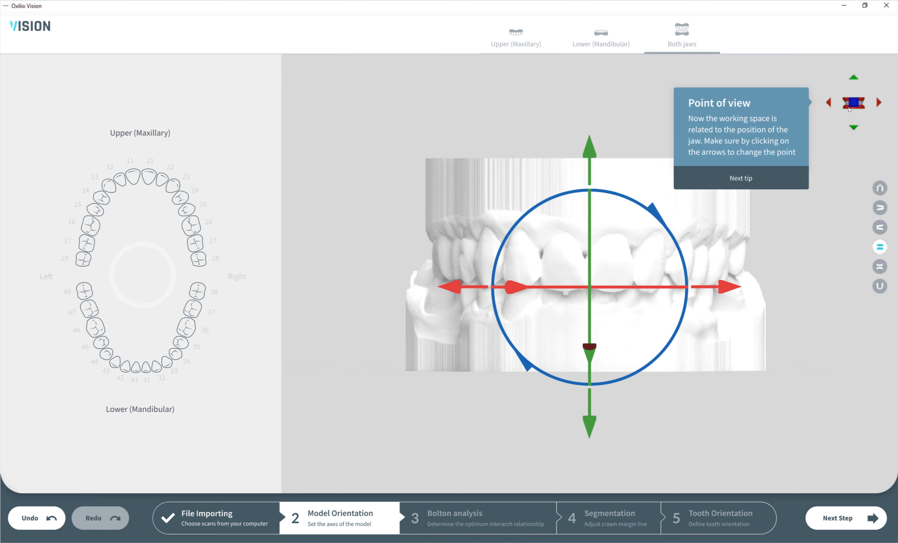
click(760, 180)
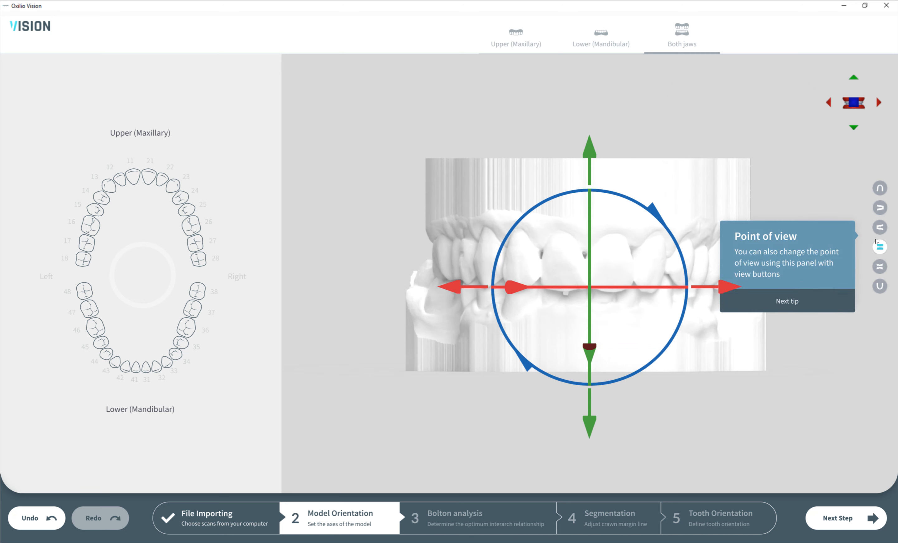
click(836, 302)
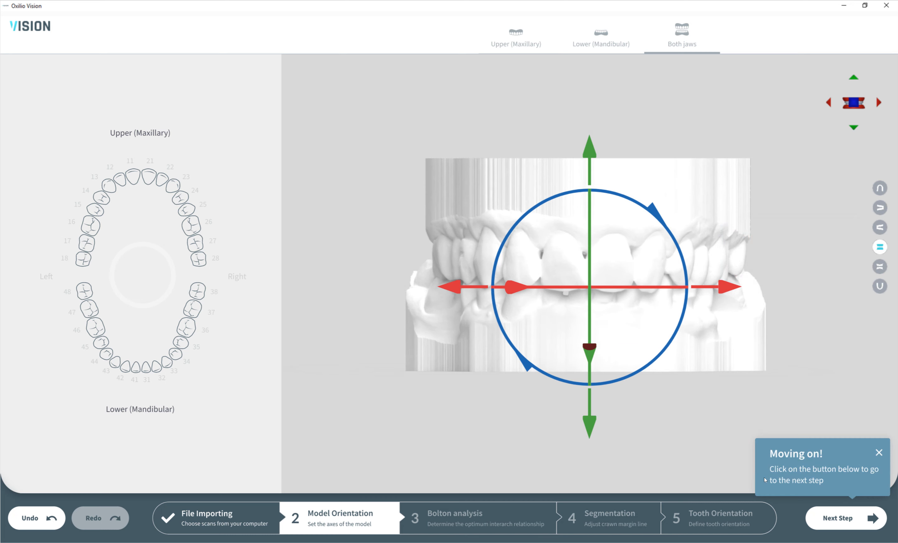
- Proceed to Bolton analysis and mark upper tooth 18 as empty, trying out undo on that mark once
click(841, 521)
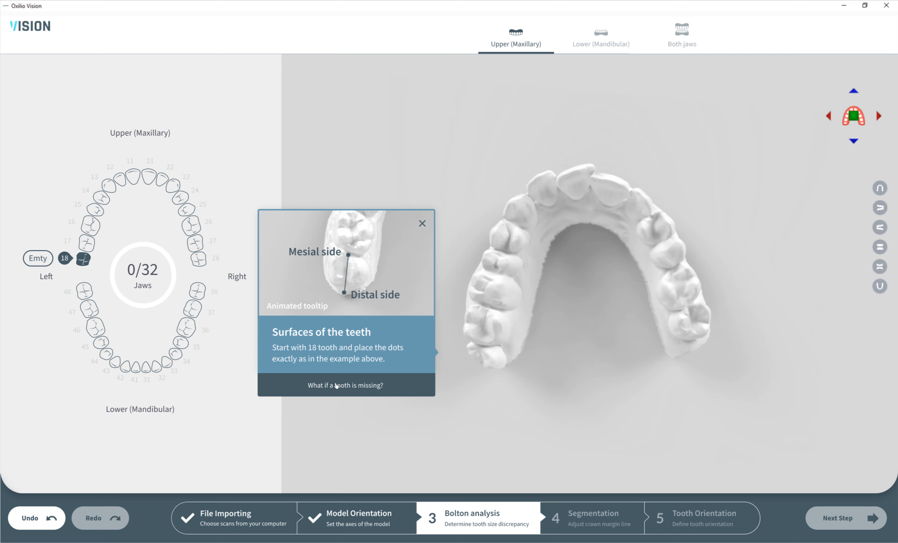
click(349, 386)
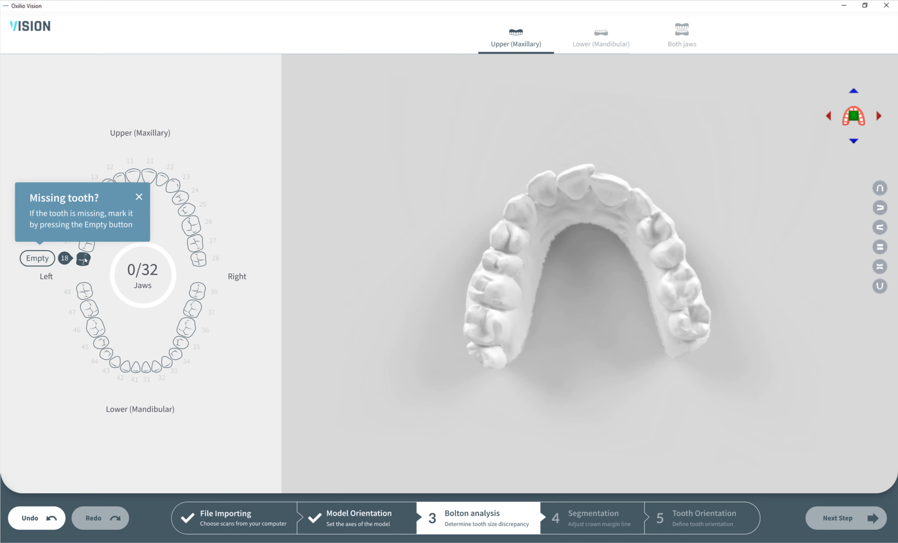
click(37, 259)
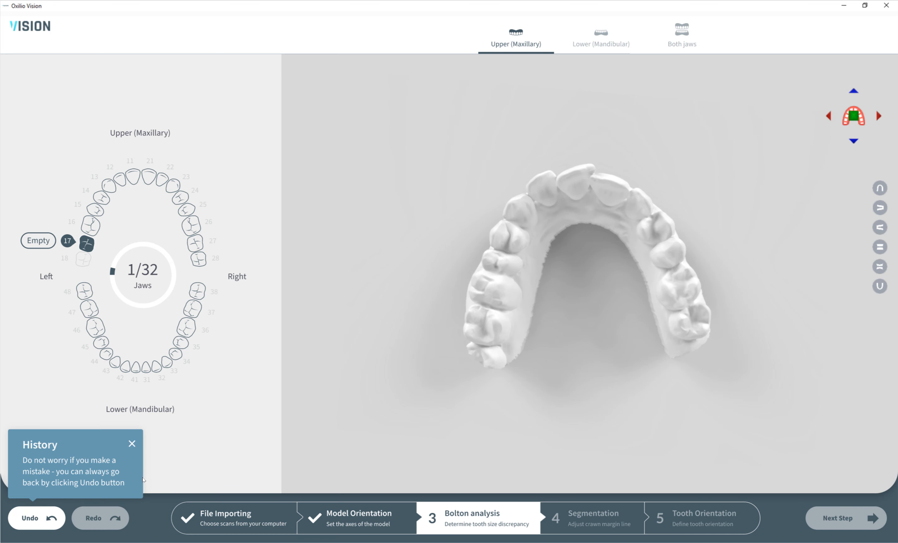
click(35, 518)
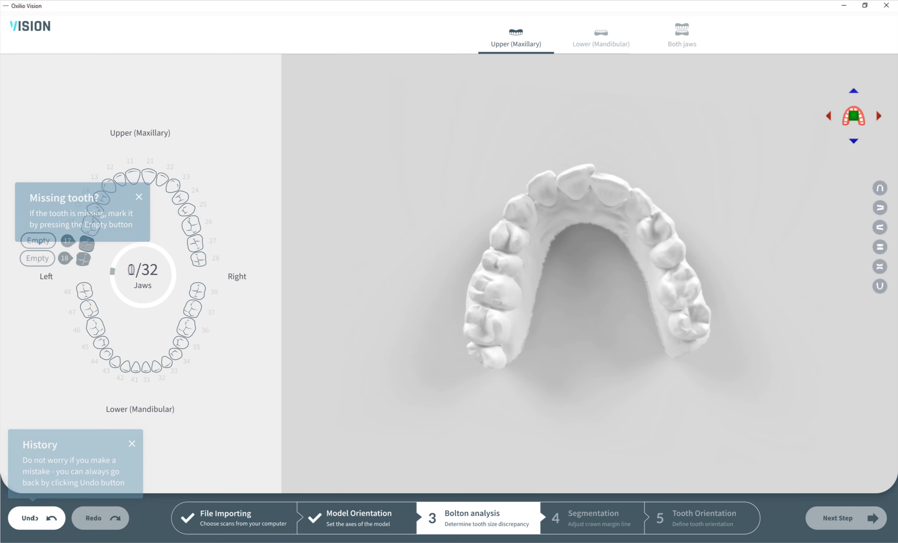
click(37, 258)
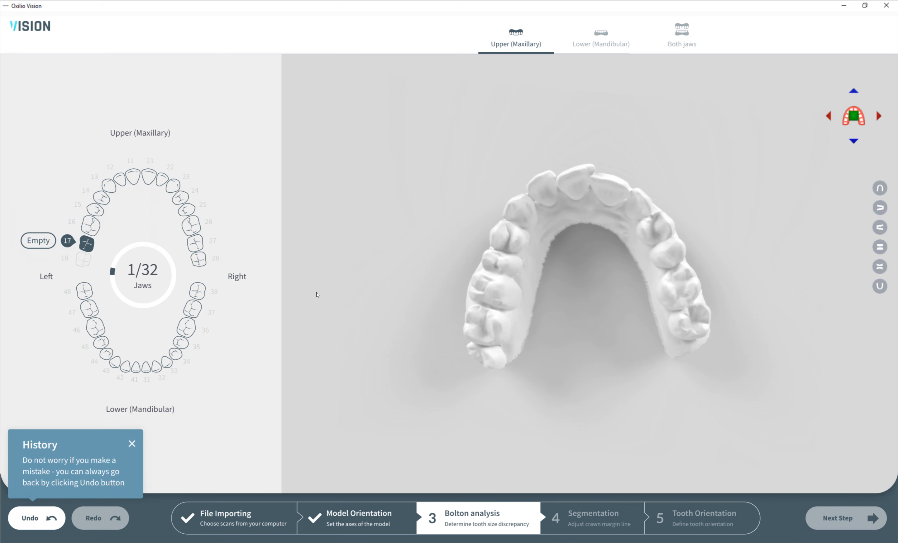
click(131, 444)
- Place mesial and distal points on the remaining teeth of the upper and lower jaws, marking 27, 28, 36 and 46 as empty
click(501, 298)
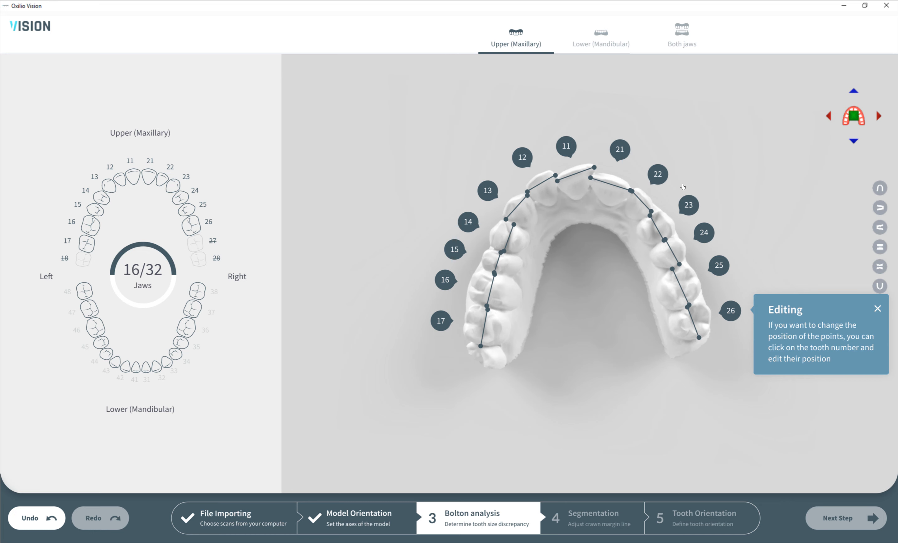
click(795, 317)
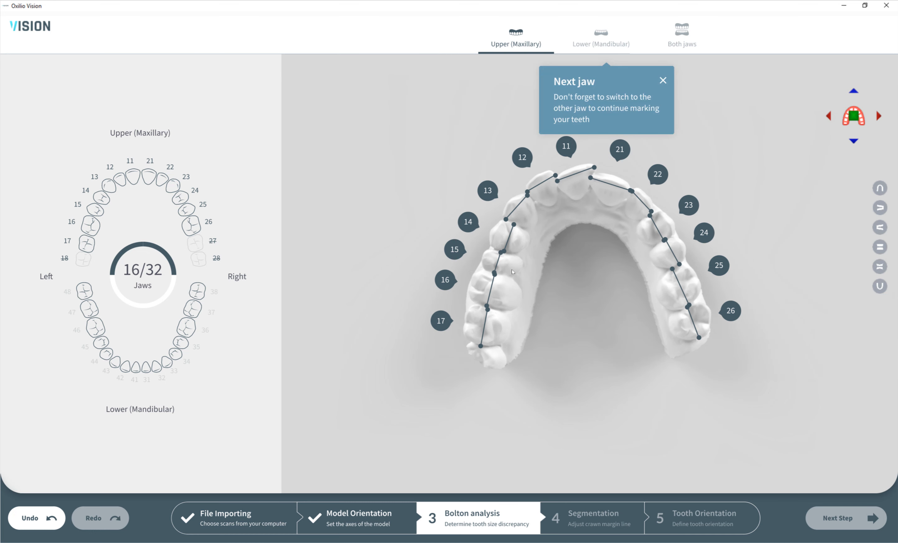
click(599, 41)
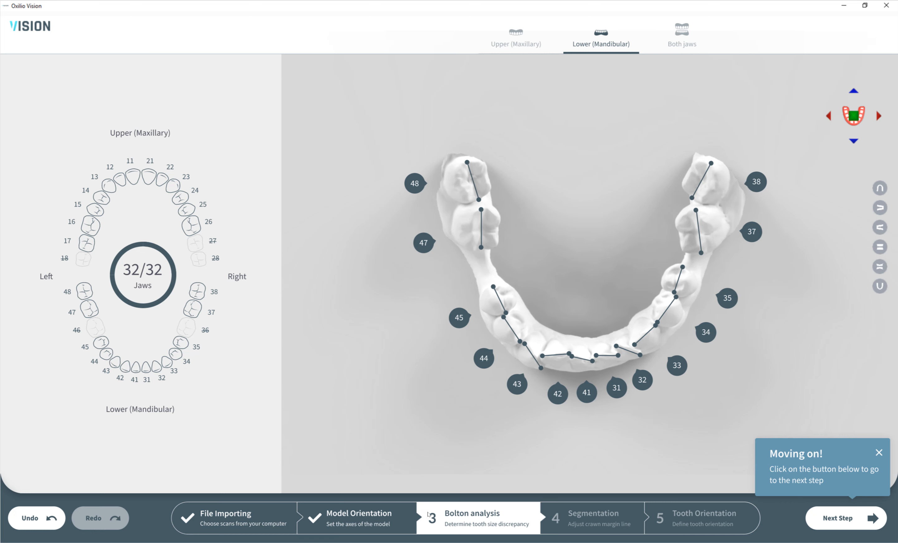
- Proceed to segmentation, reshape the contour of tooth 14 to a lower gum line with the brush, and check the lower jaw contours
click(846, 519)
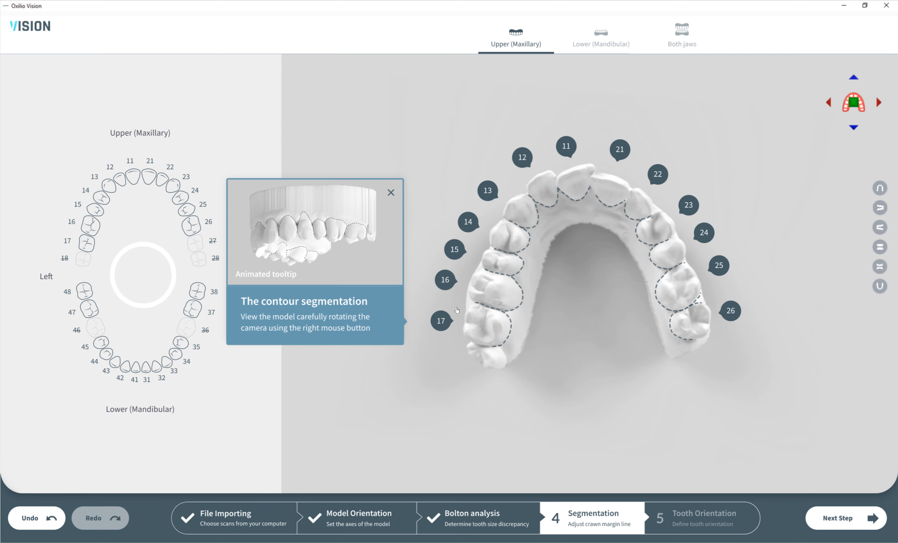
click(441, 322)
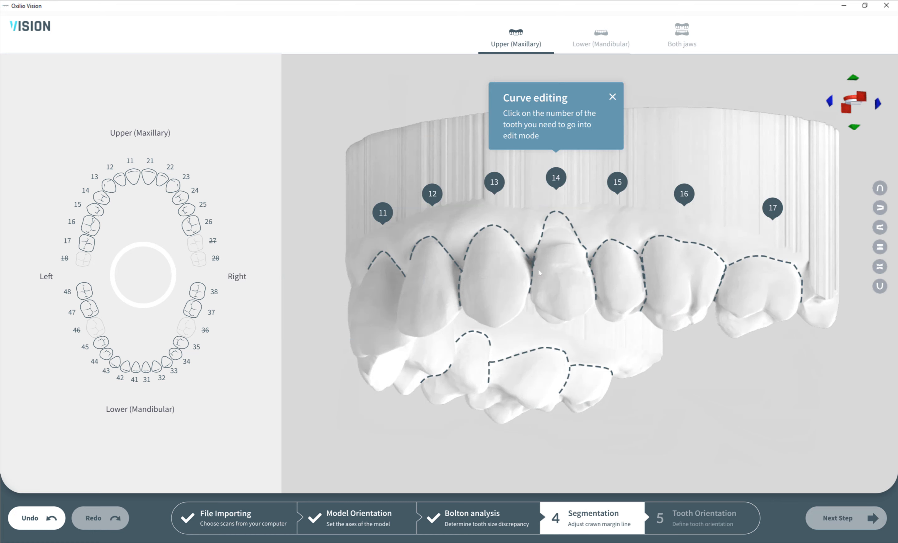
click(556, 179)
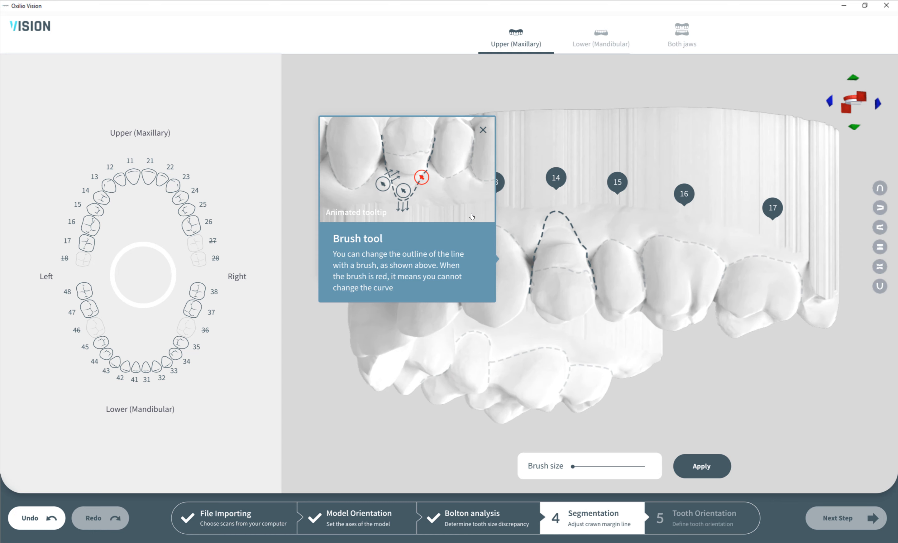
click(483, 130)
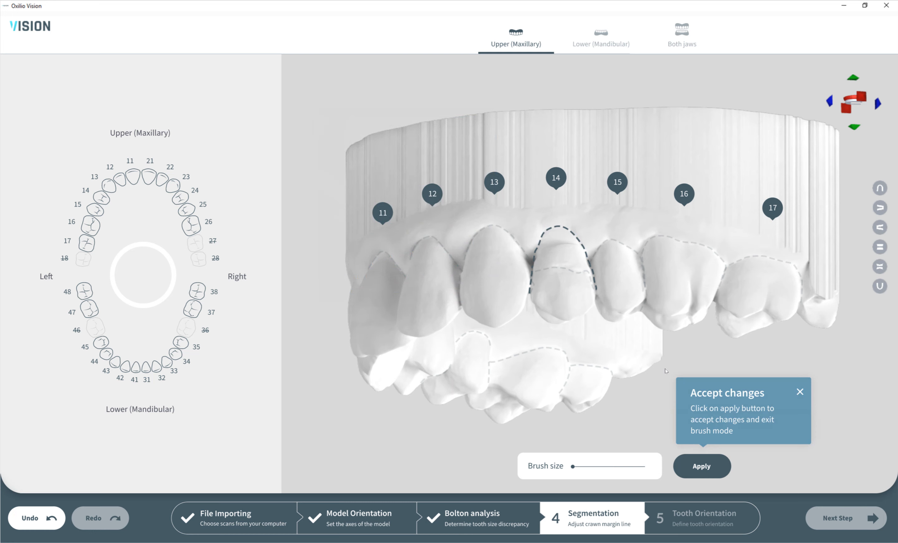
click(708, 471)
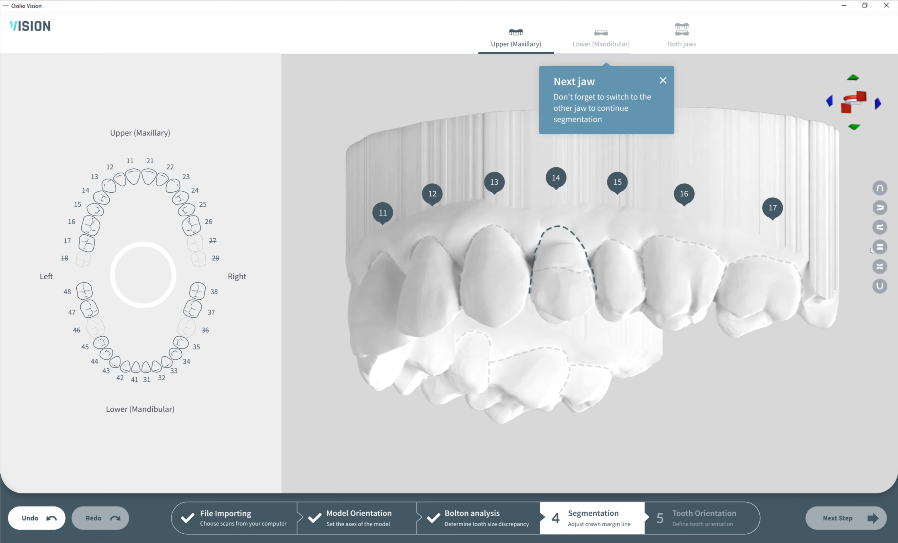
click(598, 35)
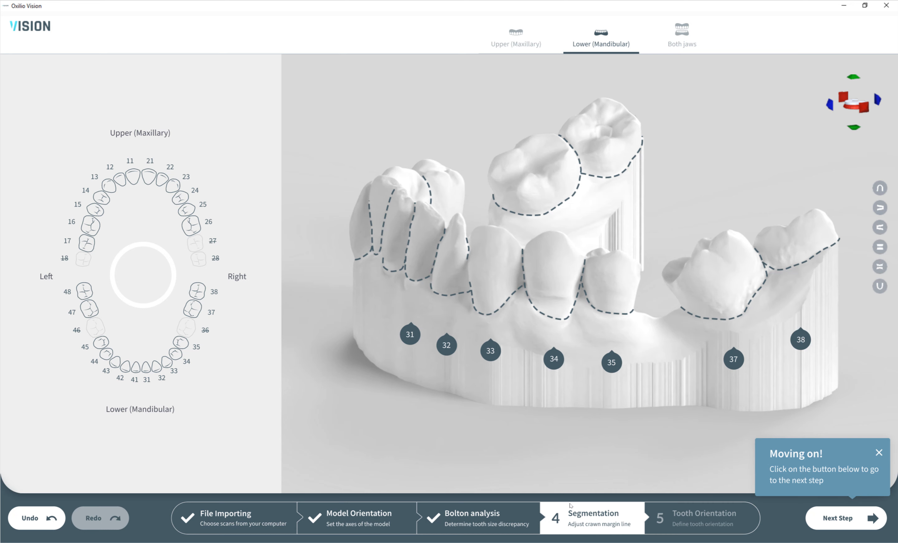
- Proceed to tooth orientation and display both jaws with the gums turned off
click(841, 521)
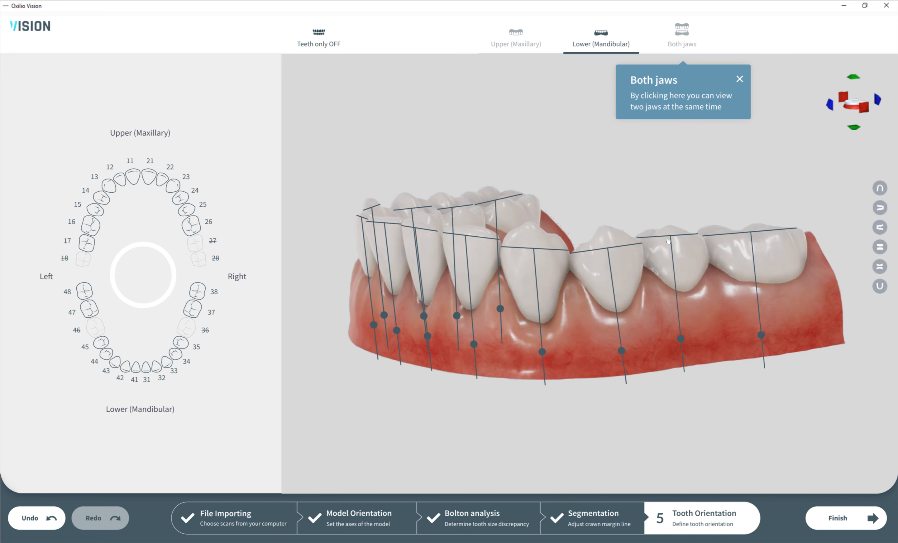
click(682, 32)
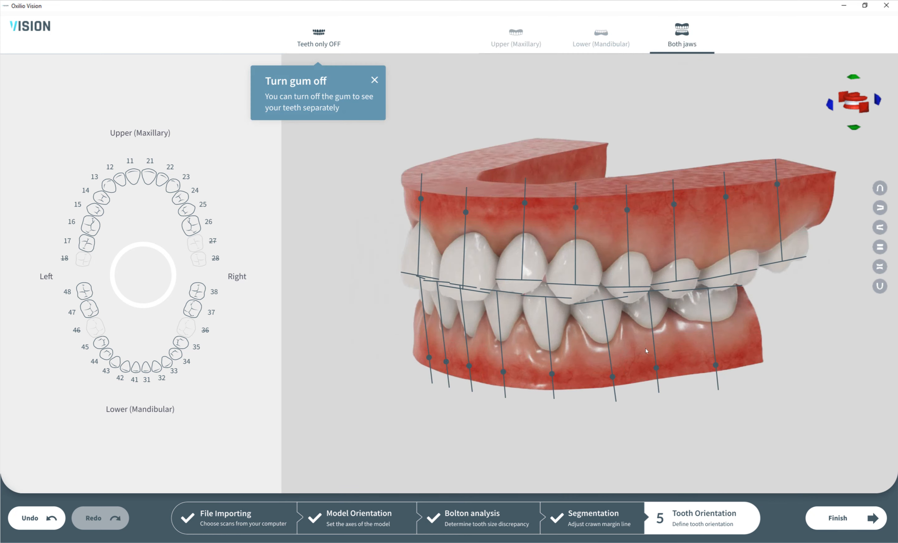
click(344, 59)
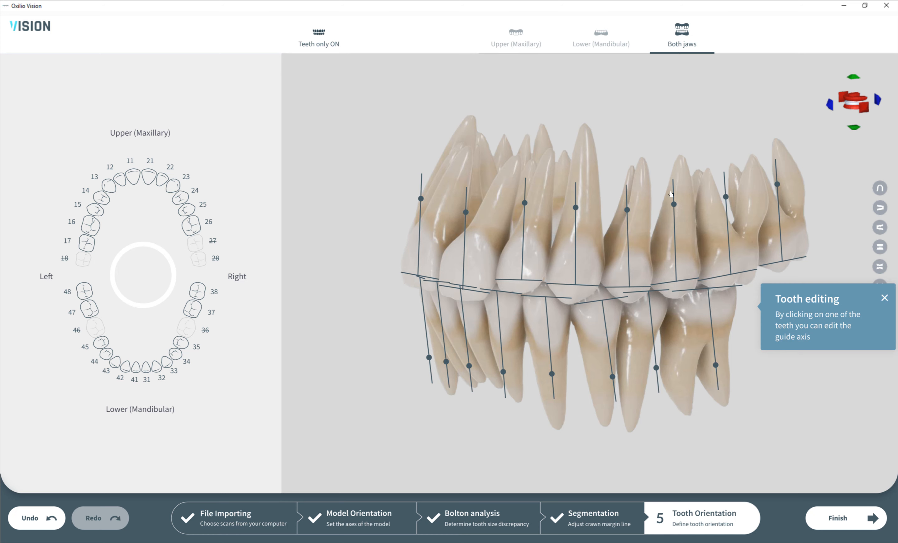
- Open lower tooth 38 for guide axis editing, apply its orientation, and finish the project
click(721, 317)
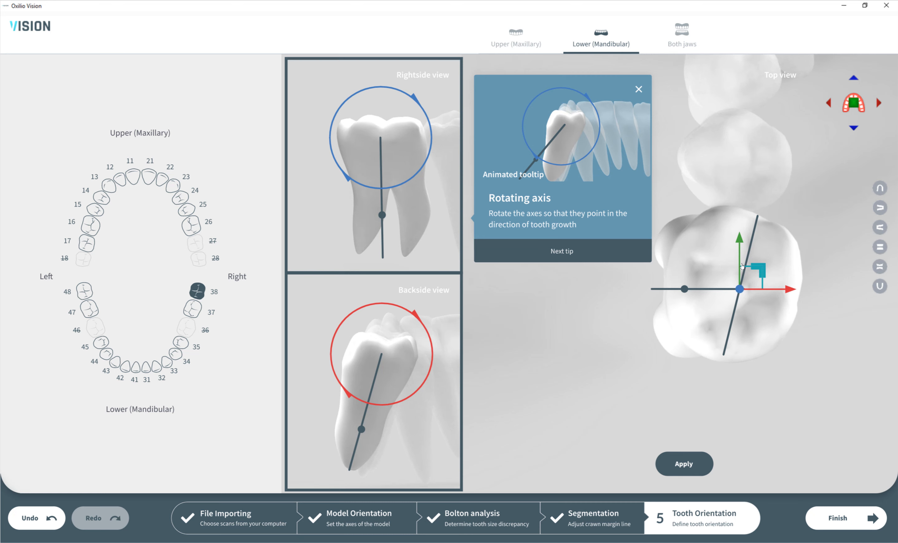
click(574, 244)
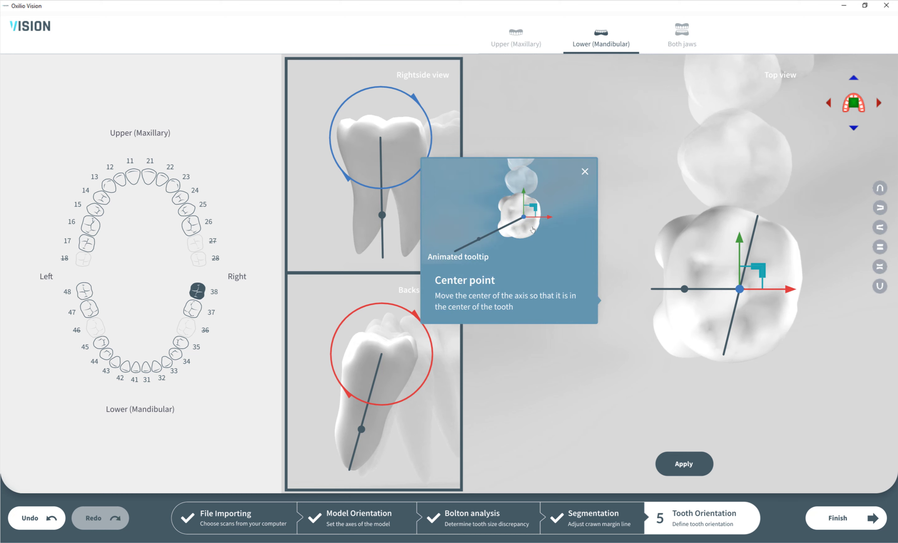
click(535, 293)
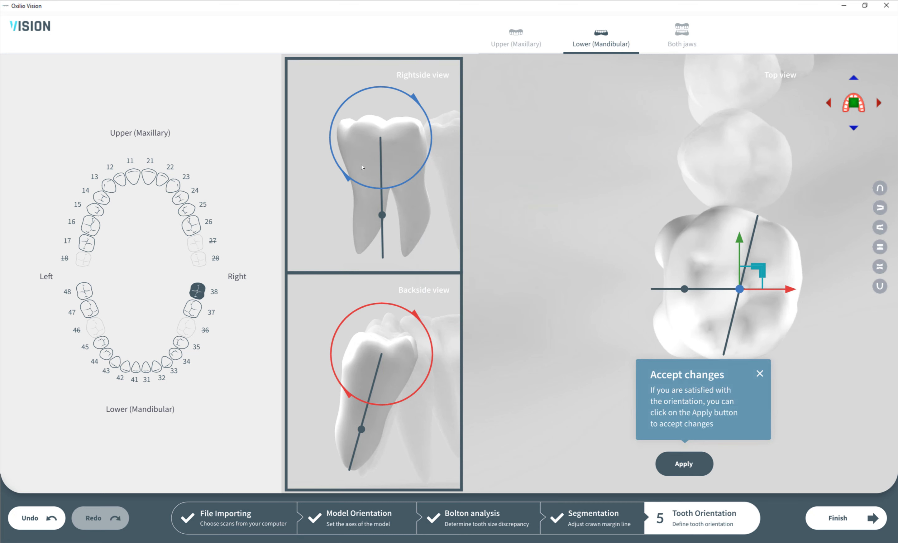
click(678, 471)
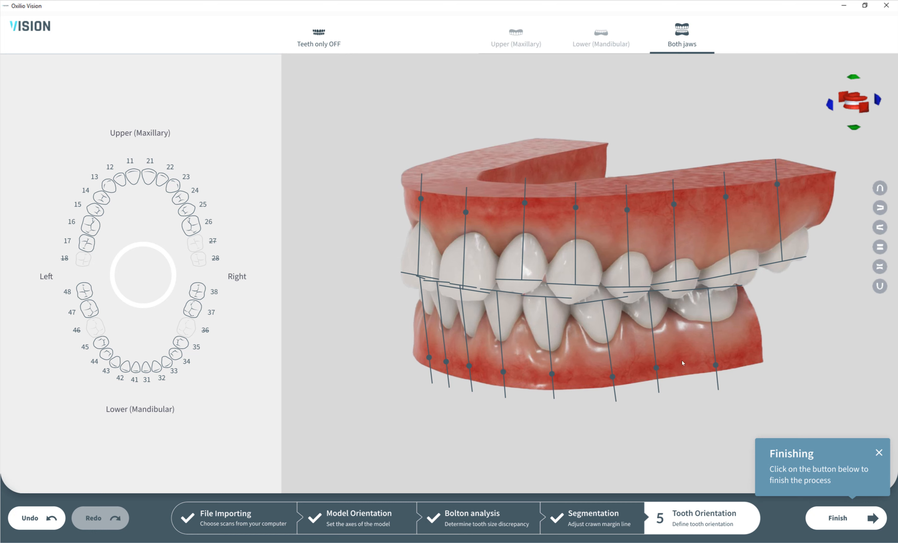
click(839, 519)
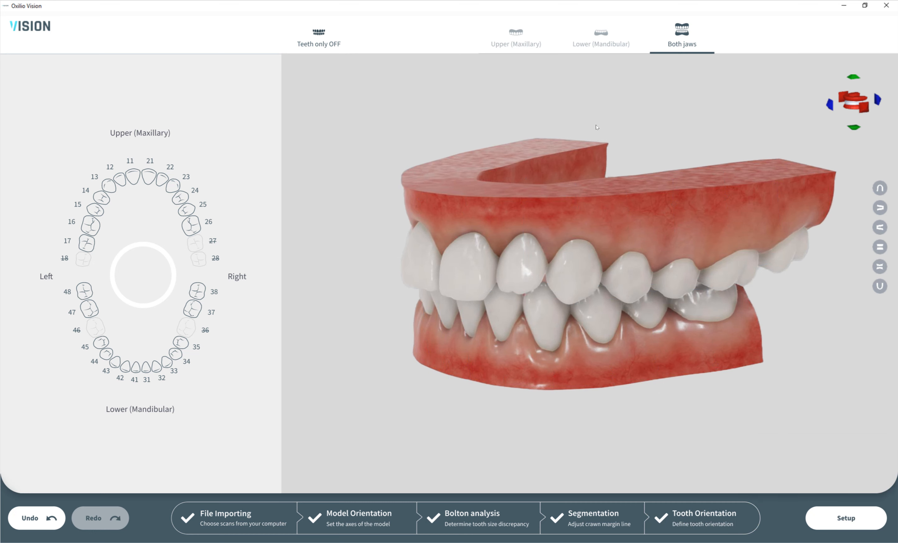